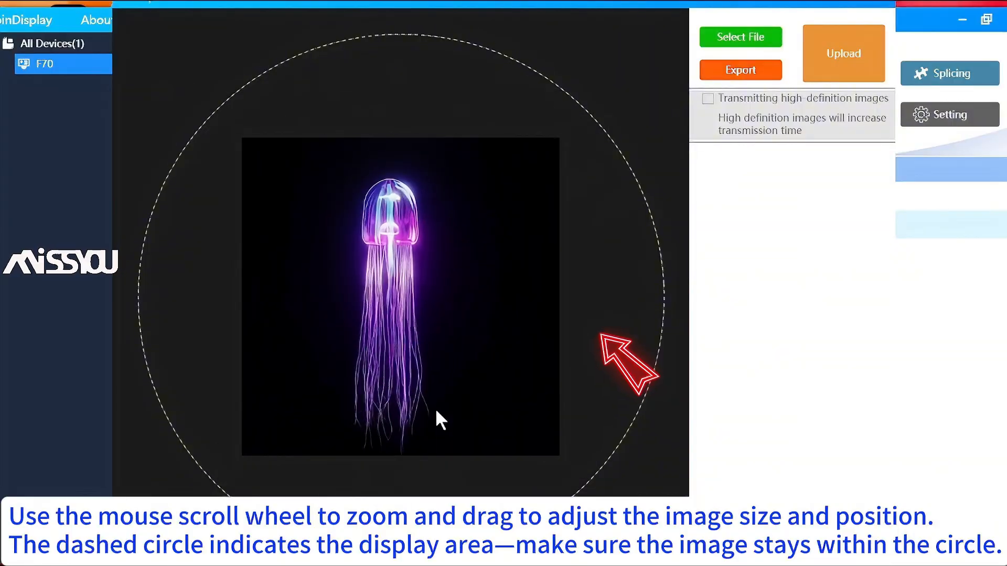
Enlarge and shift the jellyfish to fill the circle, then export it into a new folder 1111
{"action": "scroll", "coordinate": [416, 322], "scroll_direction": "up", "scroll_amount": 6}
{"action": "left_click_drag", "start_coordinate": [410, 313], "coordinate": [389, 307]}
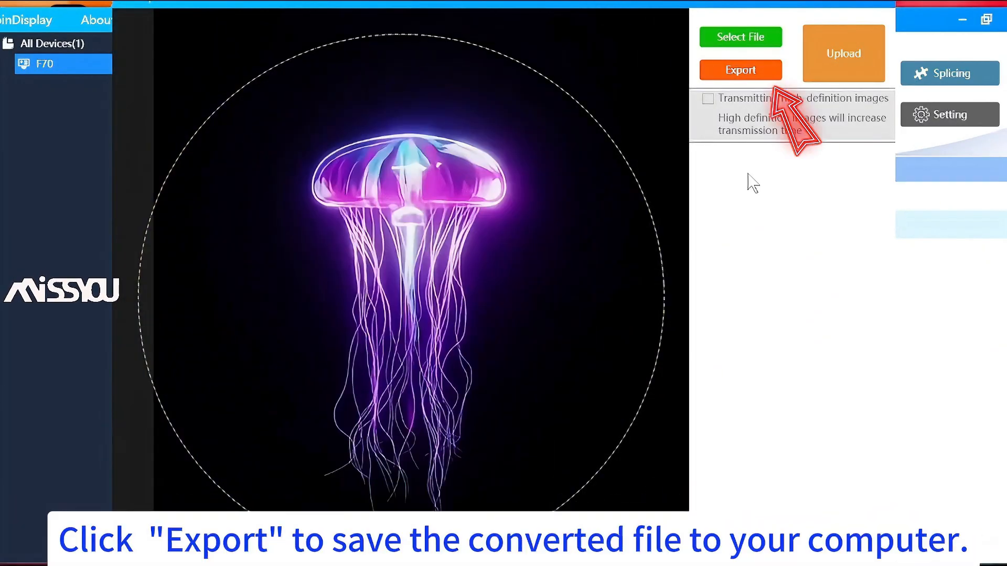
{"action": "left_click", "coordinate": [757, 70]}
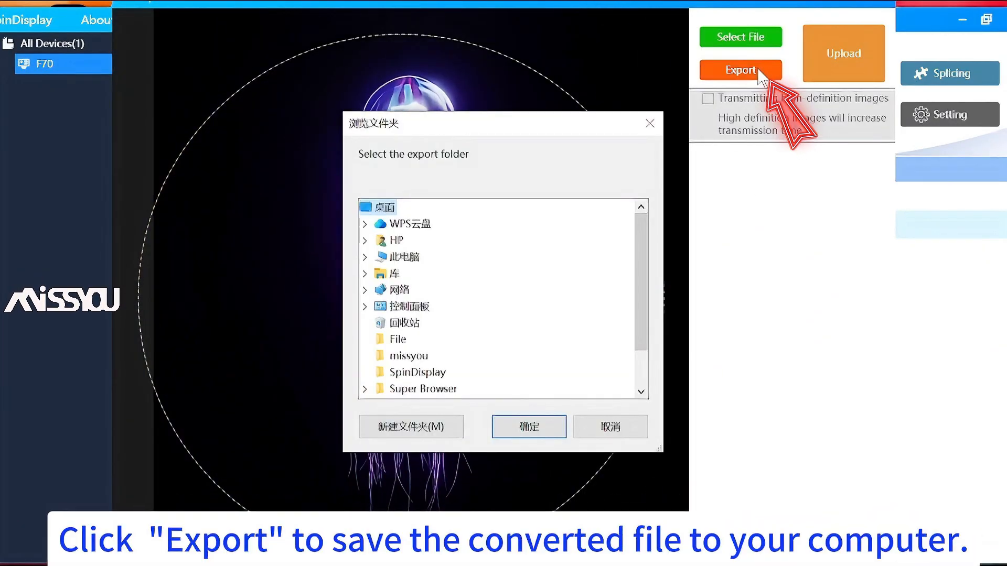
{"action": "left_click", "coordinate": [411, 427]}
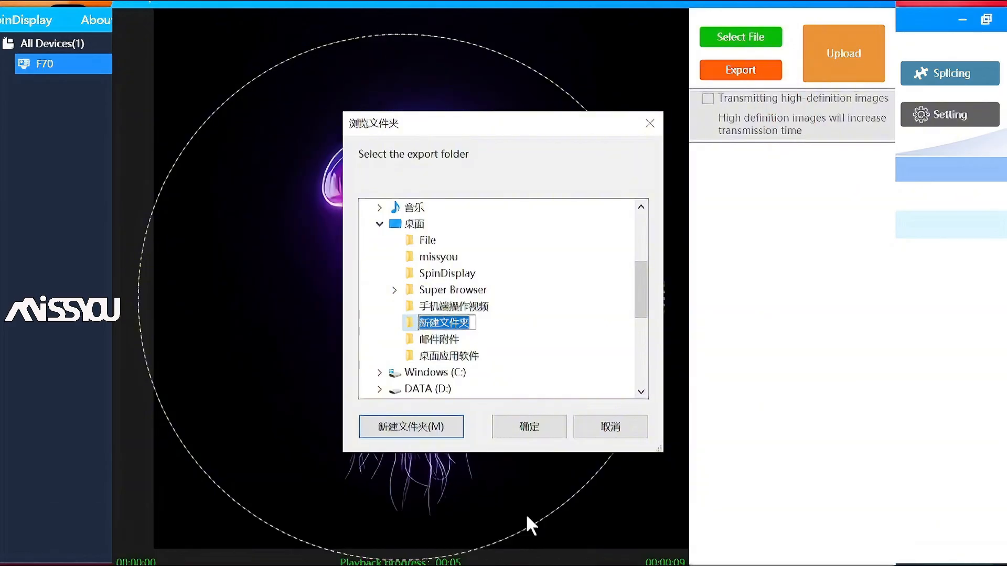
{"action": "type", "text": "1111"}
{"action": "left_click", "coordinate": [530, 433]}
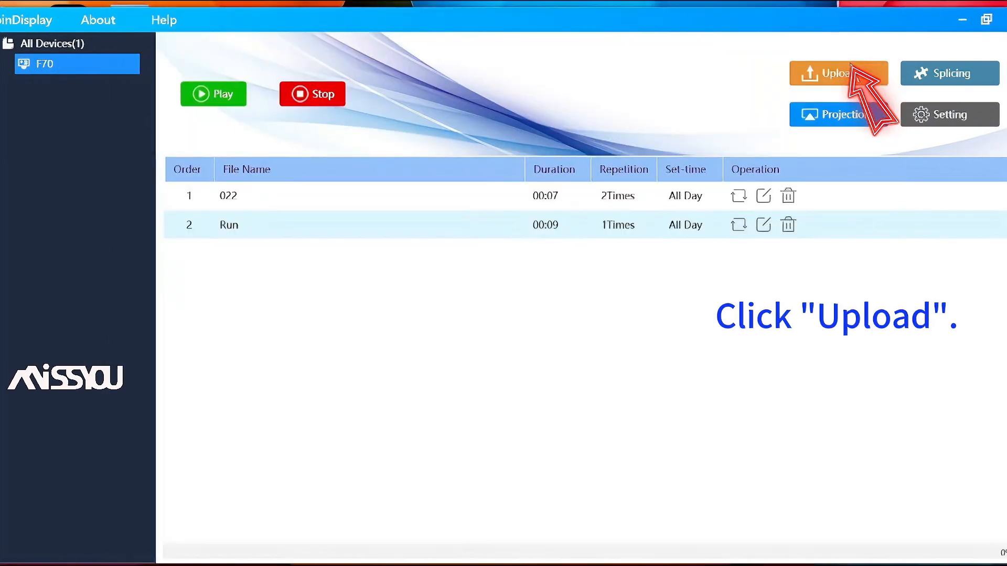
Upload the converted file to the F70 fan and select its new Purple jellyfish-8 playlist entry
{"action": "left_click", "coordinate": [850, 68]}
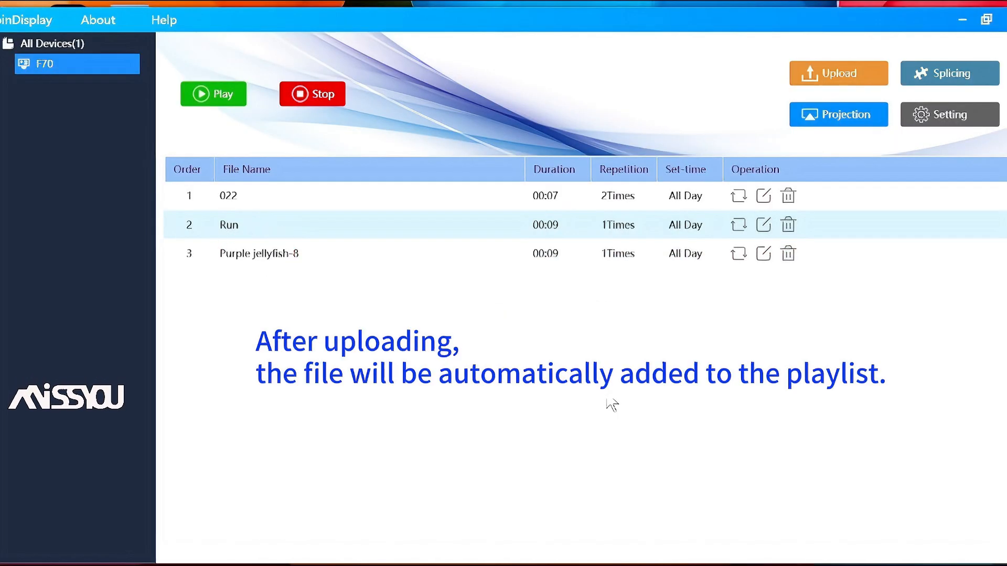
{"action": "left_click", "coordinate": [296, 261]}
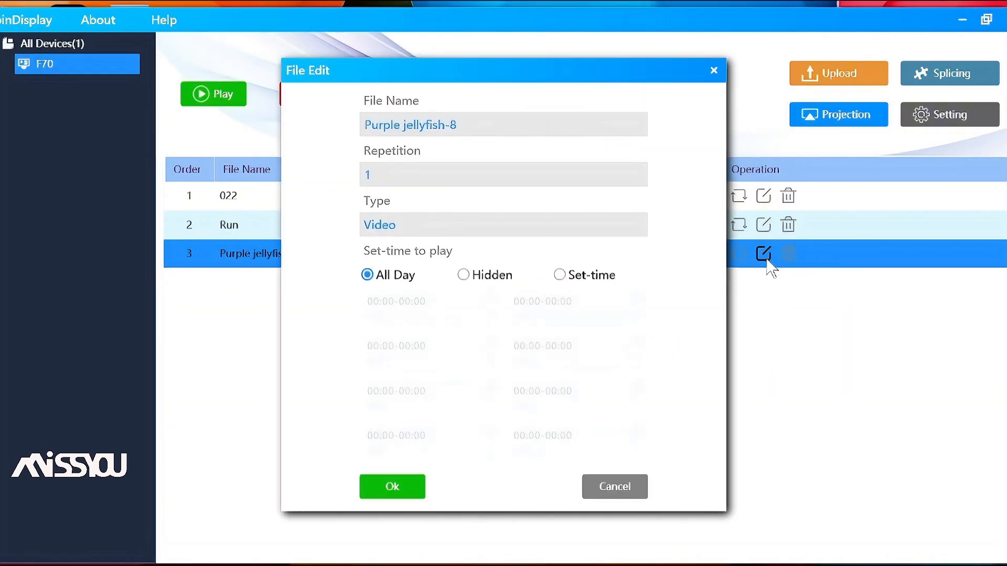
Edit Purple jellyfish-8: name it 03, repetition 3, playback left at All Day, and save
{"action": "left_click", "coordinate": [764, 254]}
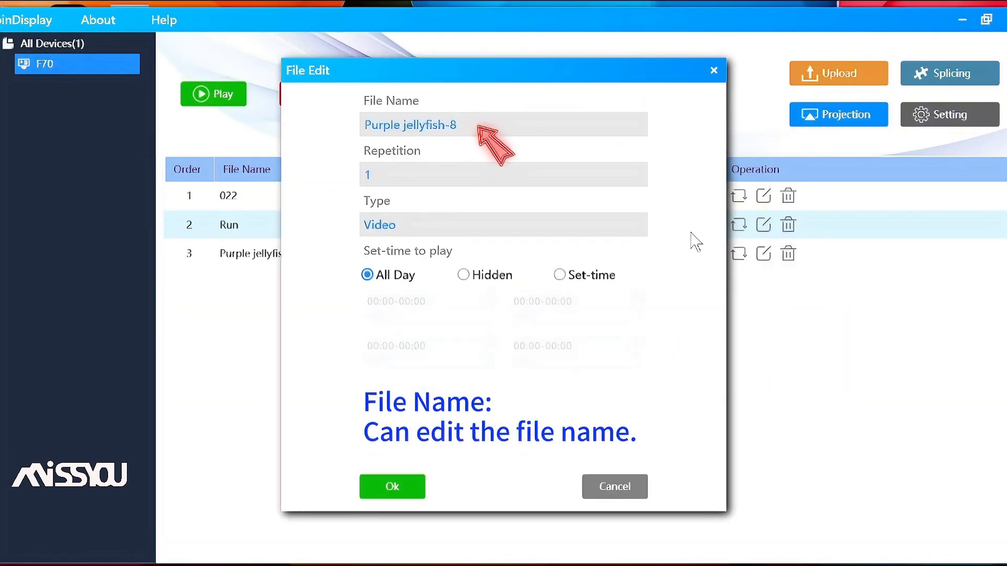
{"action": "double_click", "coordinate": [391, 135]}
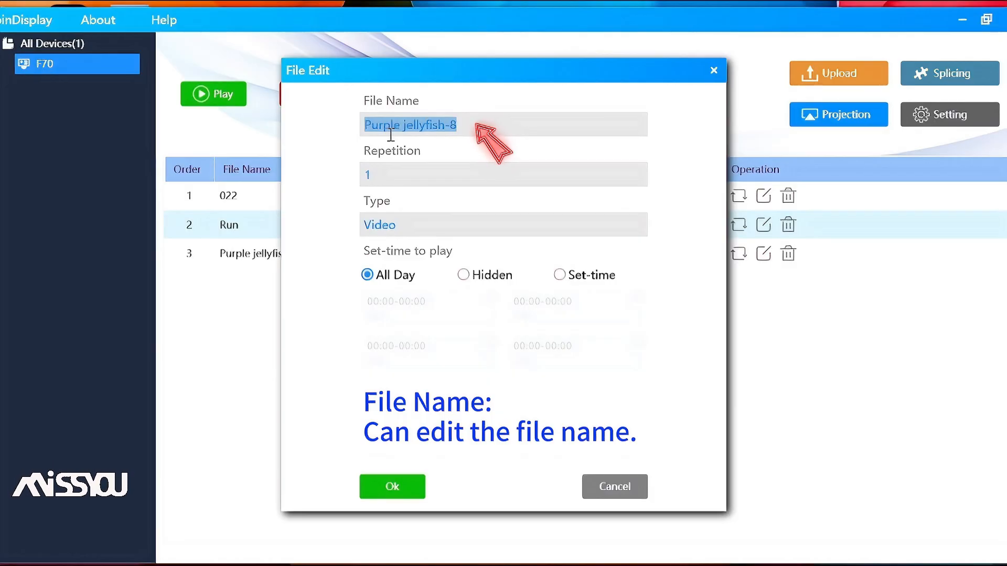
{"action": "type", "text": "03"}
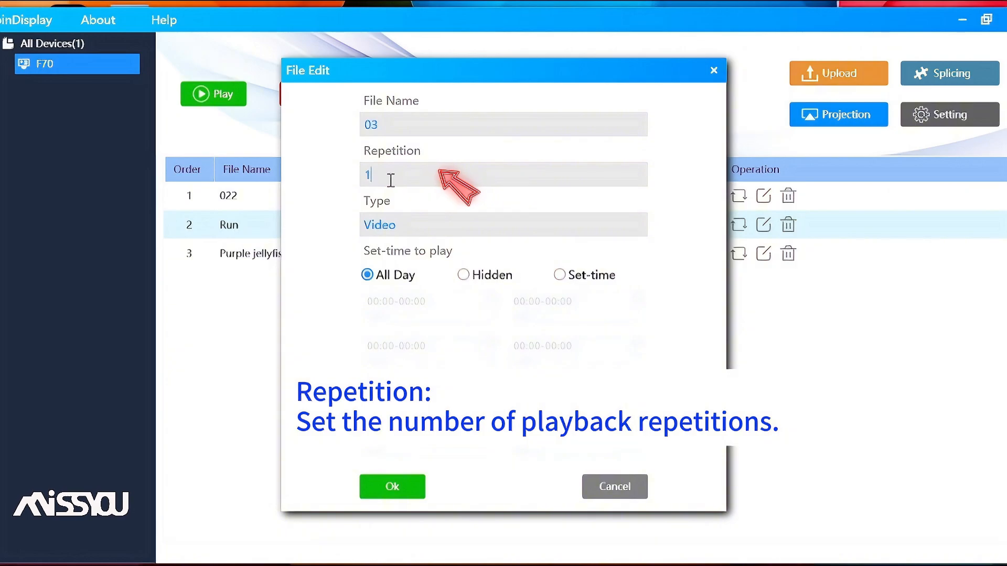
{"action": "left_click_drag", "start_coordinate": [391, 180], "coordinate": [344, 184]}
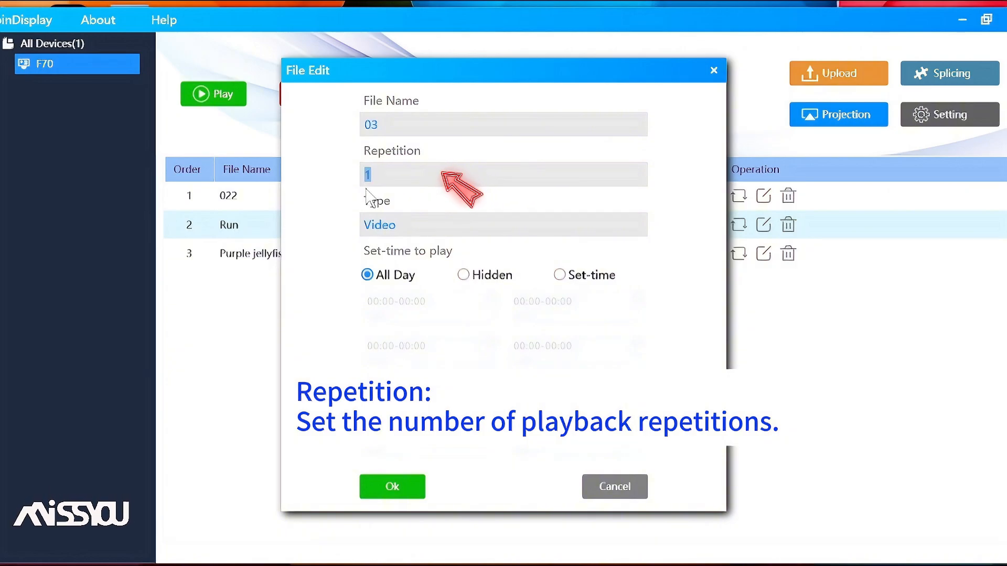
{"action": "type", "text": "3"}
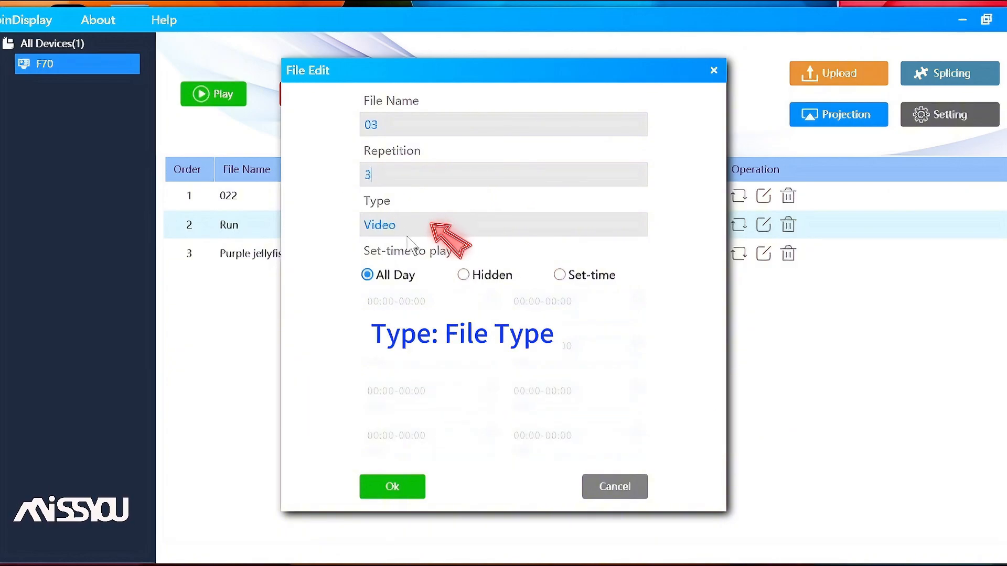
{"action": "left_click", "coordinate": [467, 280]}
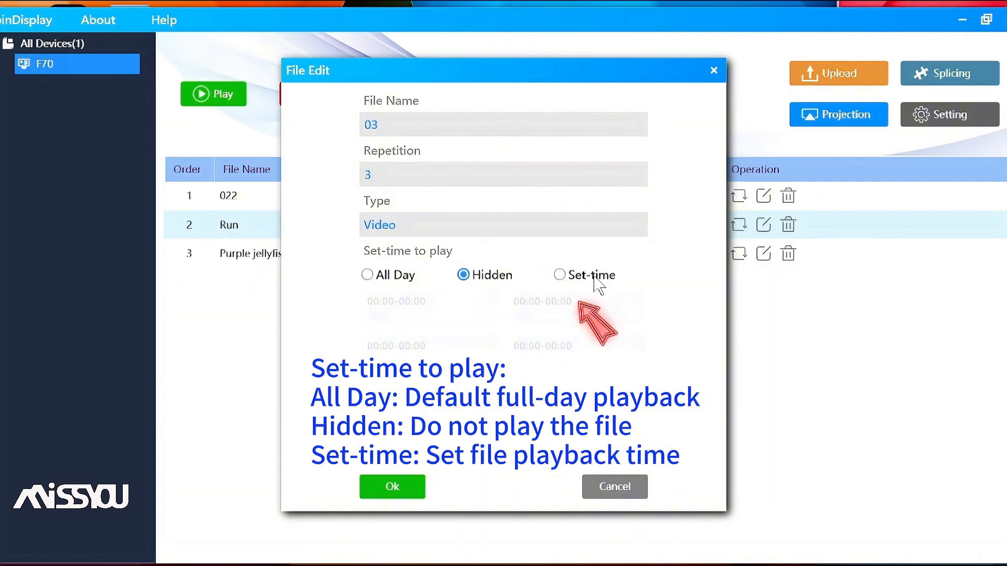
{"action": "left_click", "coordinate": [561, 277]}
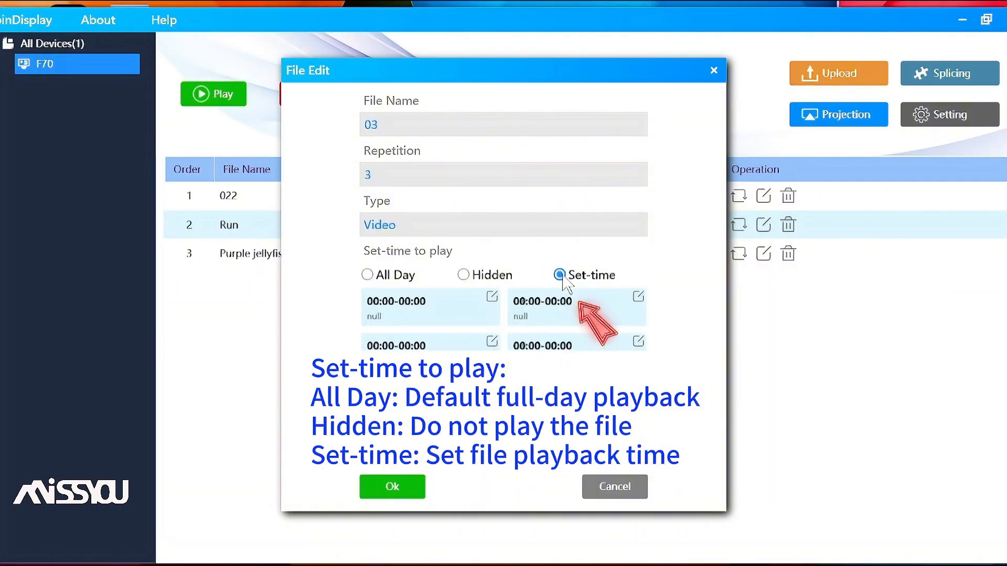
{"action": "left_click", "coordinate": [368, 276]}
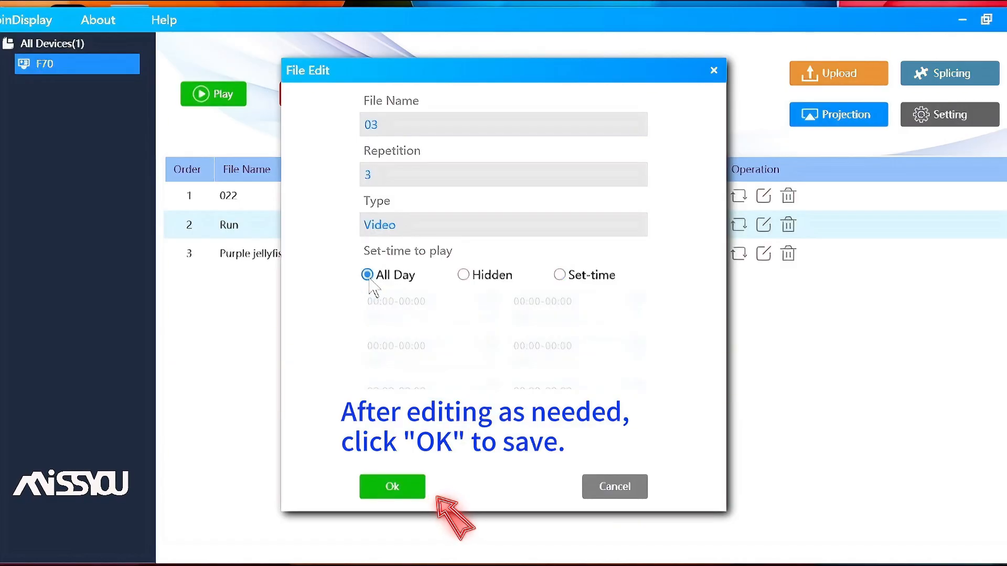
{"action": "left_click", "coordinate": [406, 487]}
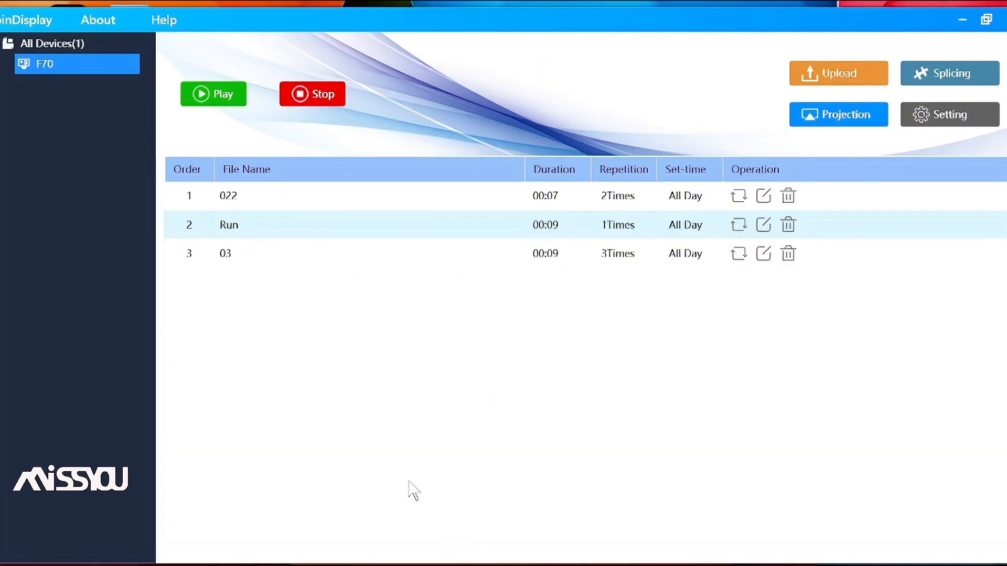
{"action": "left_click", "coordinate": [621, 265]}
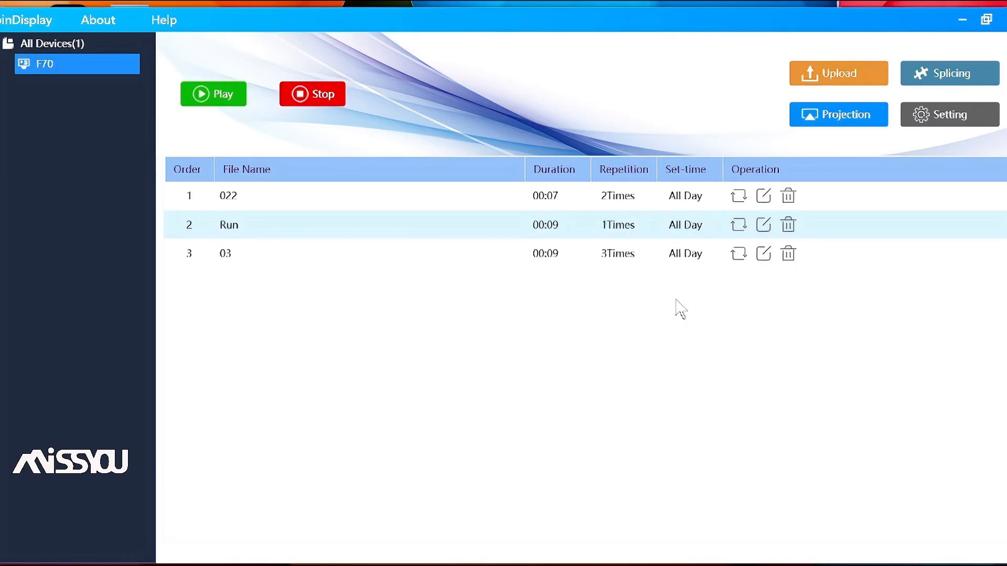
{"action": "left_click", "coordinate": [974, 73]}
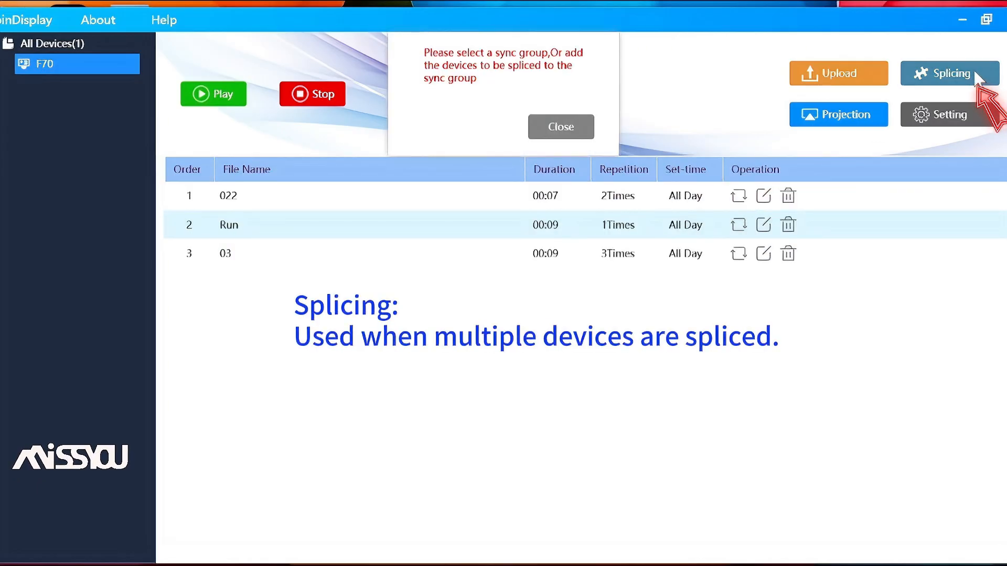
{"action": "left_click", "coordinate": [585, 131]}
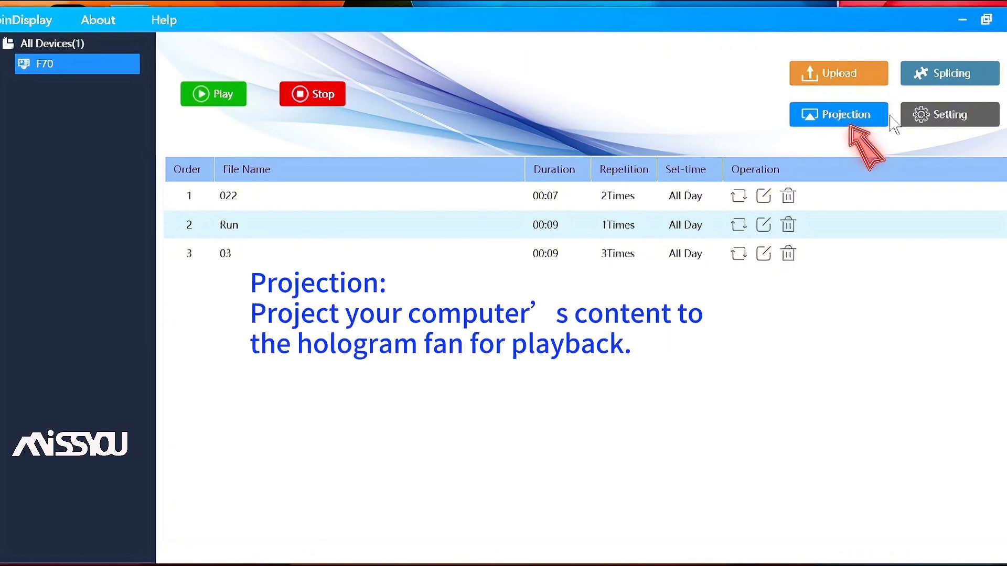
{"action": "left_click", "coordinate": [877, 128]}
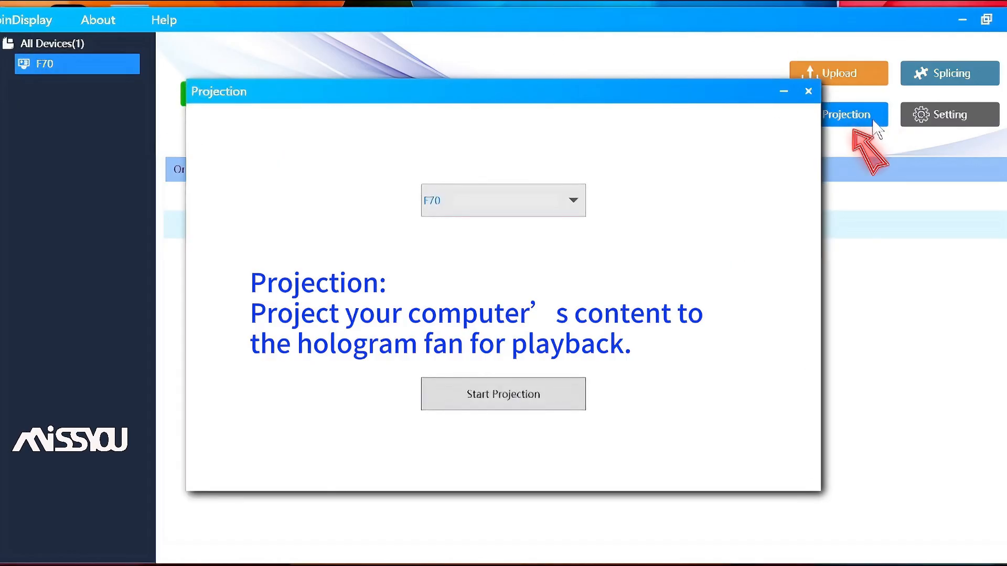
{"action": "left_click", "coordinate": [574, 201]}
{"action": "left_click", "coordinate": [574, 201]}
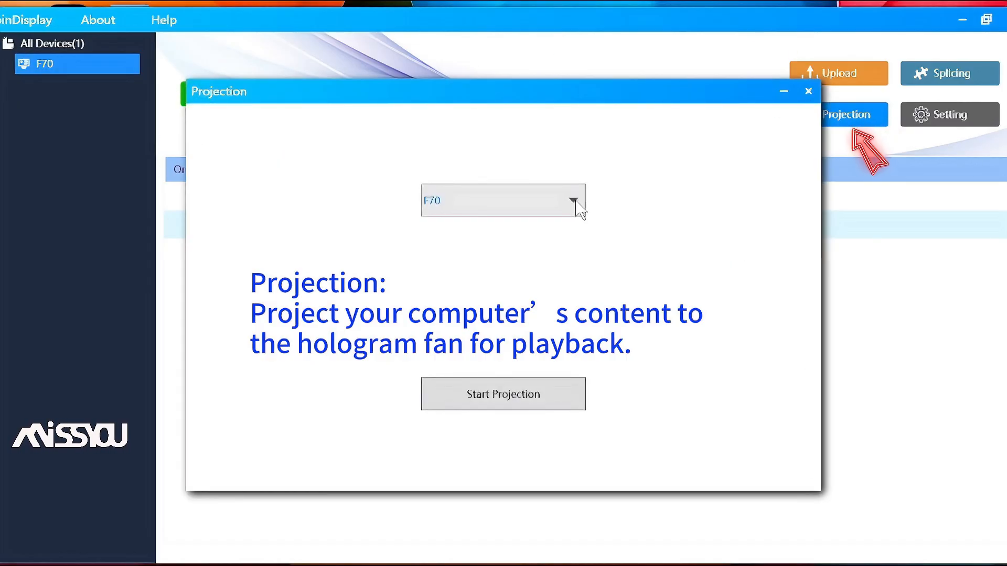
{"action": "left_click", "coordinate": [546, 404]}
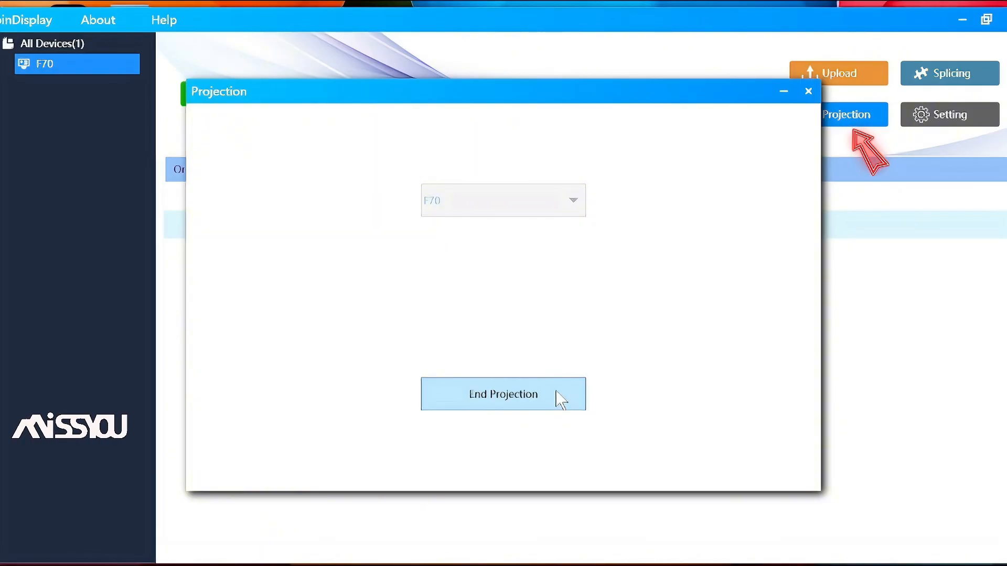
{"action": "left_click", "coordinate": [560, 399]}
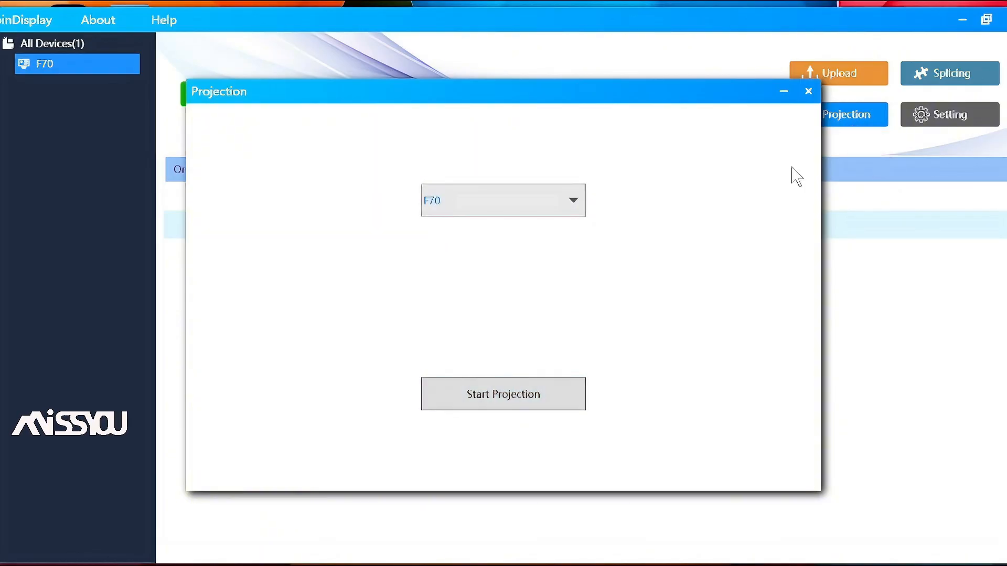
{"action": "left_click", "coordinate": [814, 99]}
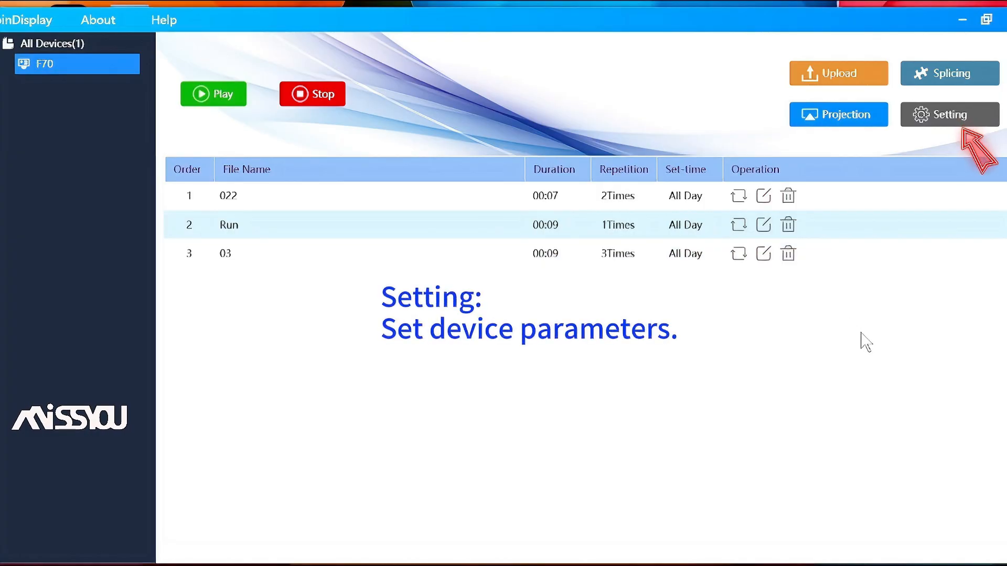
{"action": "left_click", "coordinate": [995, 119]}
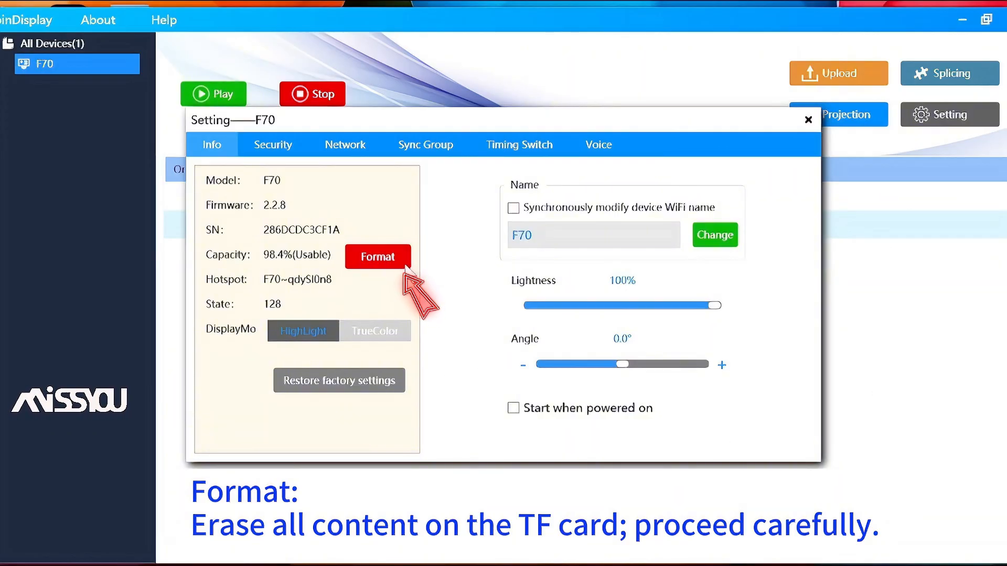
{"action": "left_click", "coordinate": [379, 336]}
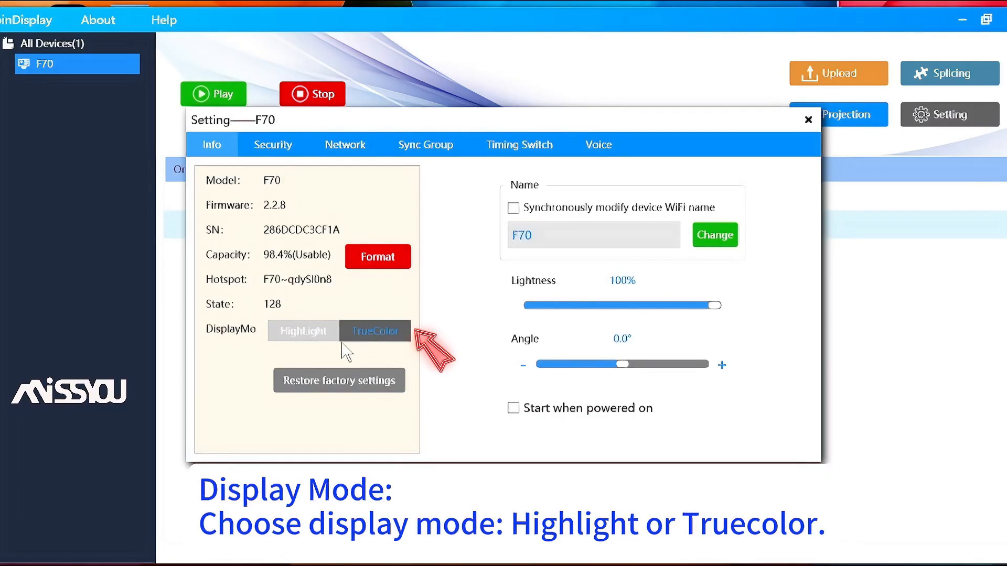
{"action": "left_click", "coordinate": [313, 336]}
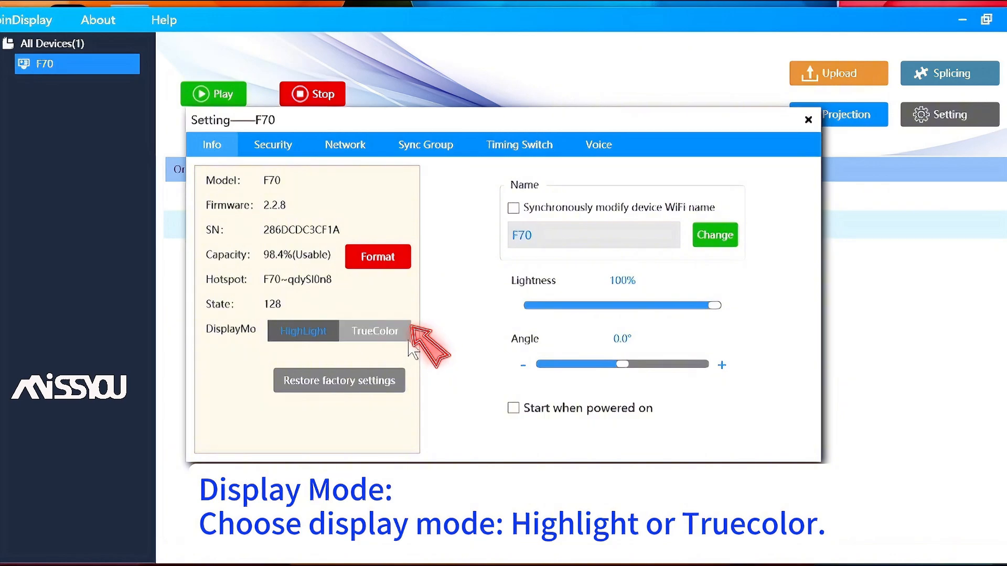
{"action": "left_click", "coordinate": [409, 340]}
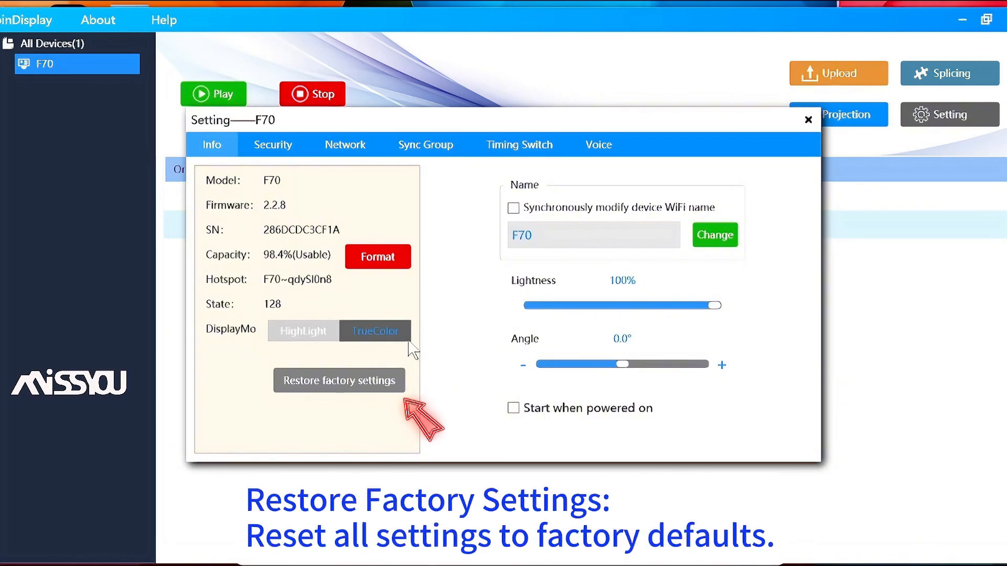
{"action": "left_click", "coordinate": [388, 387]}
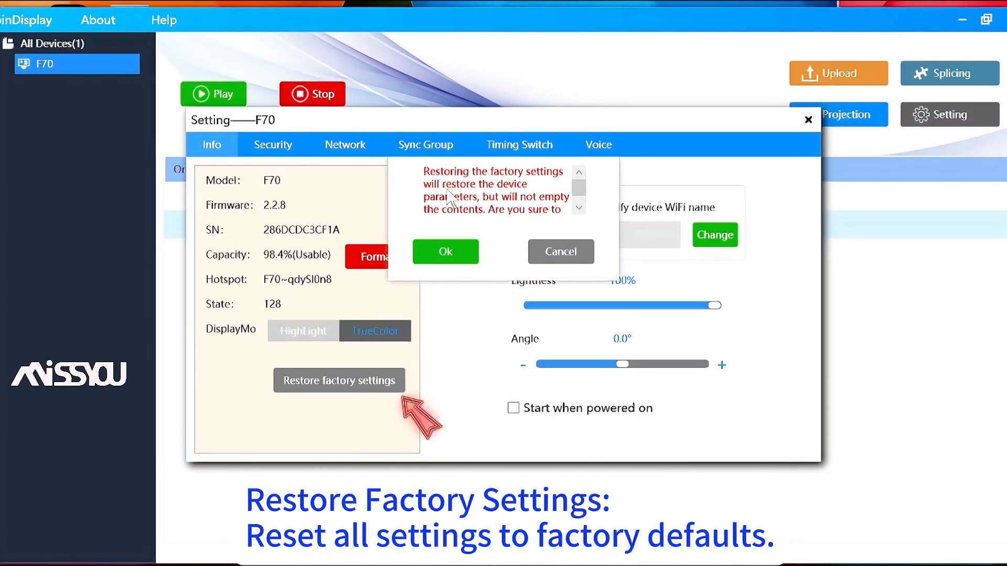
{"action": "left_click", "coordinate": [575, 248]}
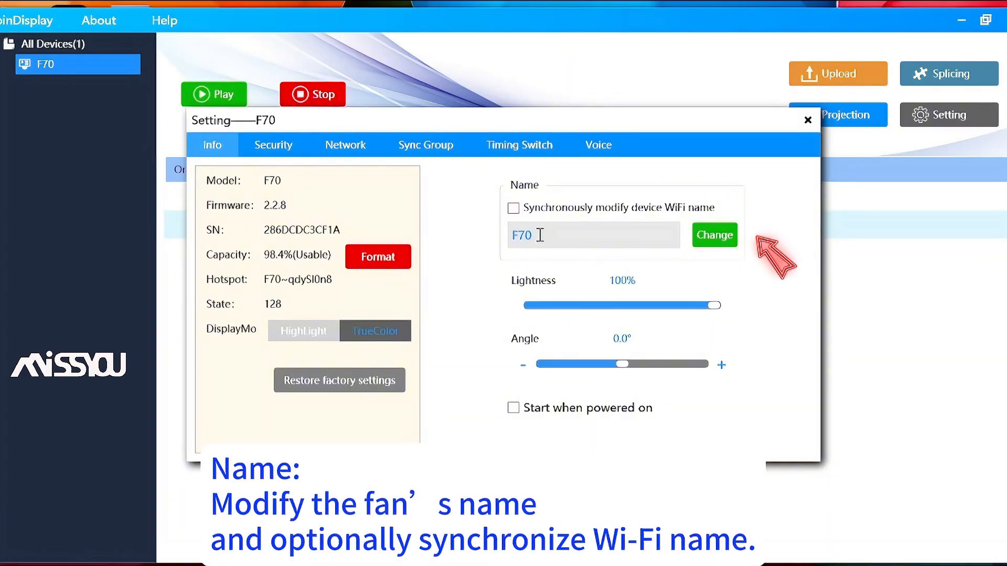
Replace the fan name F70 with 1-1, syncing the WiFi name, and dismiss the notice
{"action": "left_click_drag", "start_coordinate": [541, 235], "coordinate": [450, 246]}
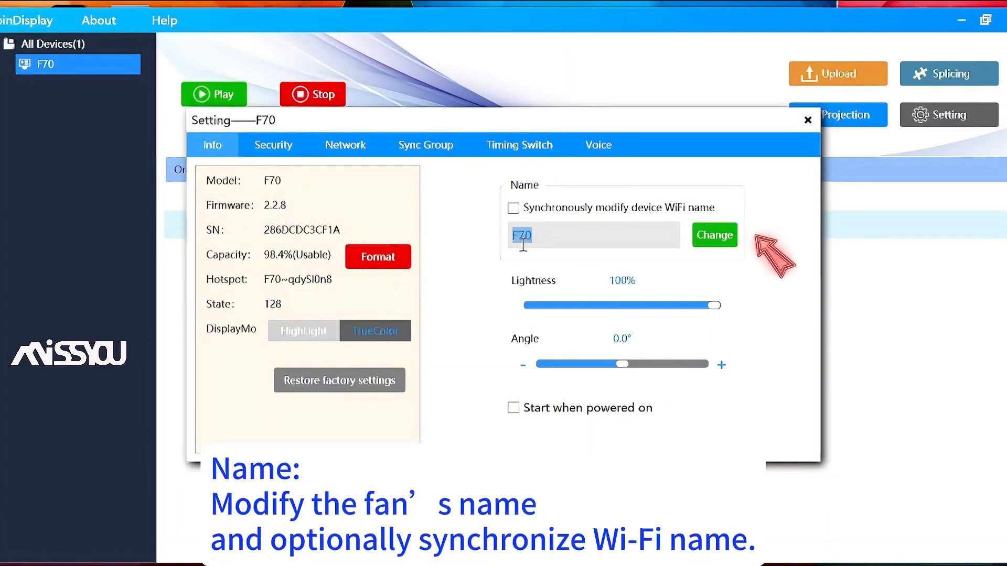
{"action": "type", "text": "1-1"}
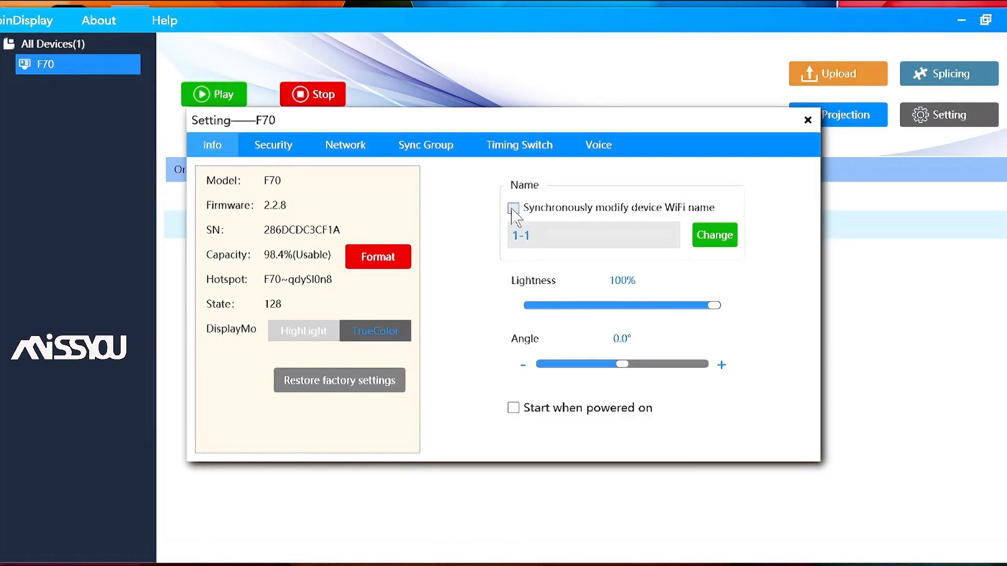
{"action": "left_click", "coordinate": [711, 243]}
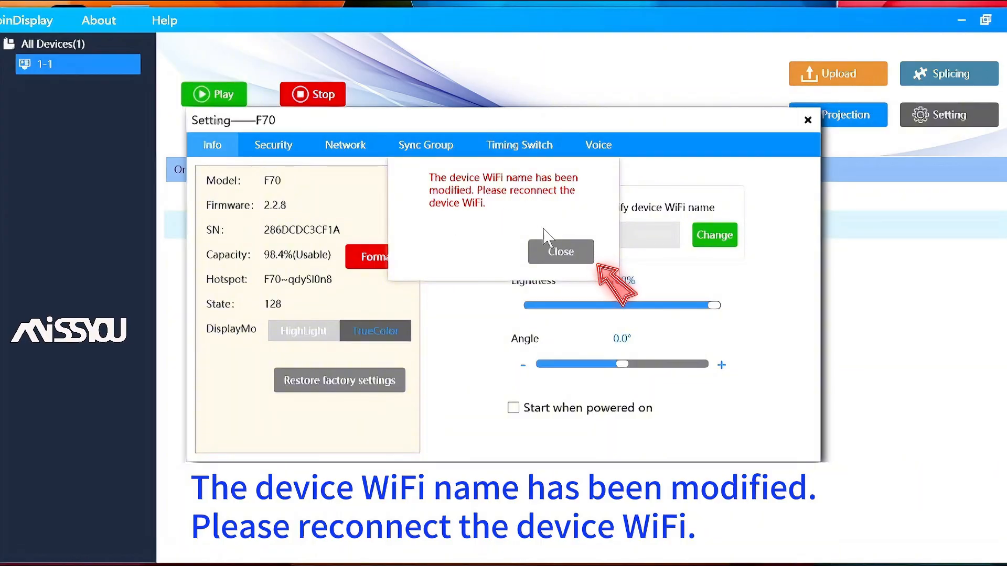
{"action": "left_click", "coordinate": [576, 257]}
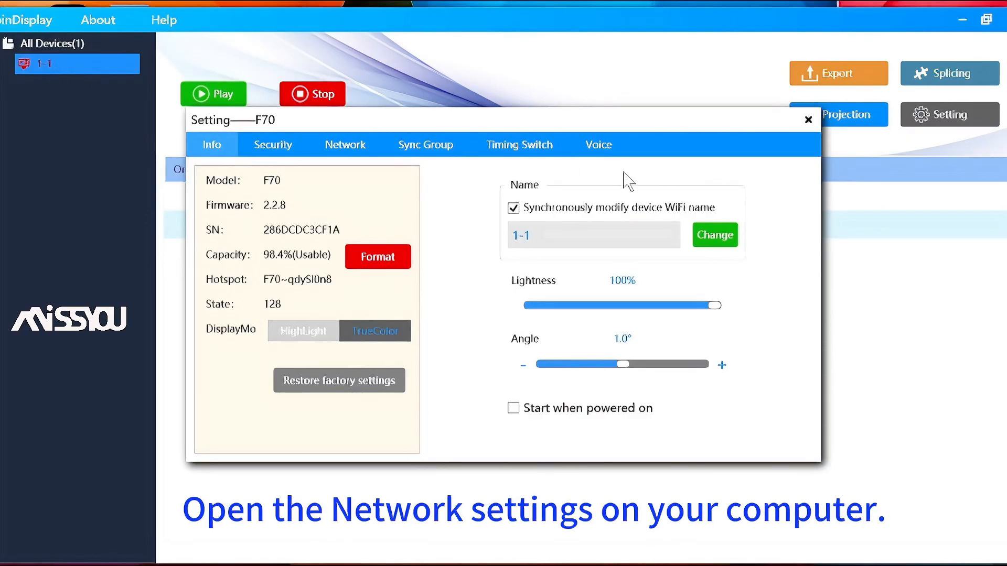
Join the computer to the 1-1~qdySl0n8 hotspot with auto-connect, then dismiss the time-sync notice
{"action": "left_click", "coordinate": [871, 565]}
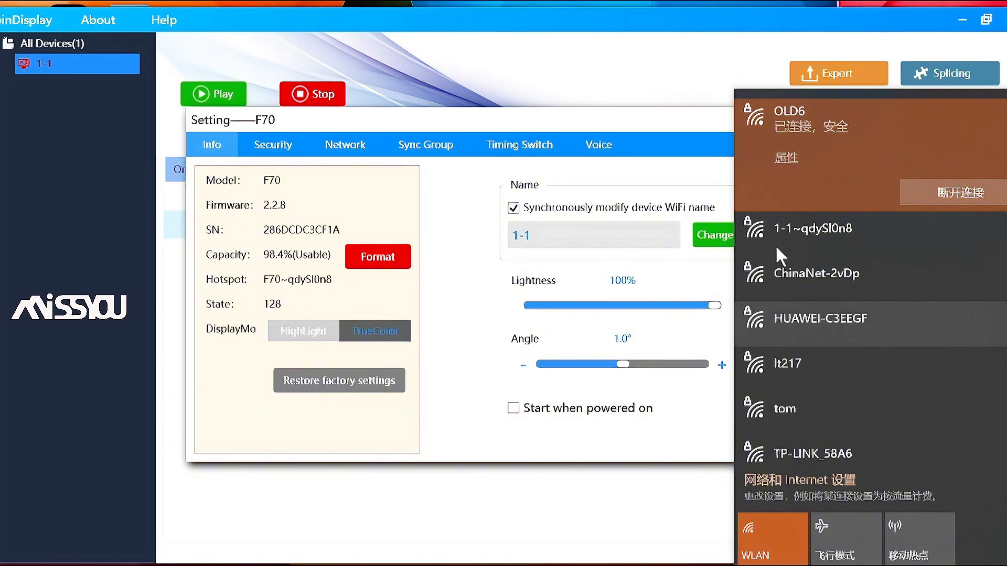
{"action": "left_click", "coordinate": [841, 227]}
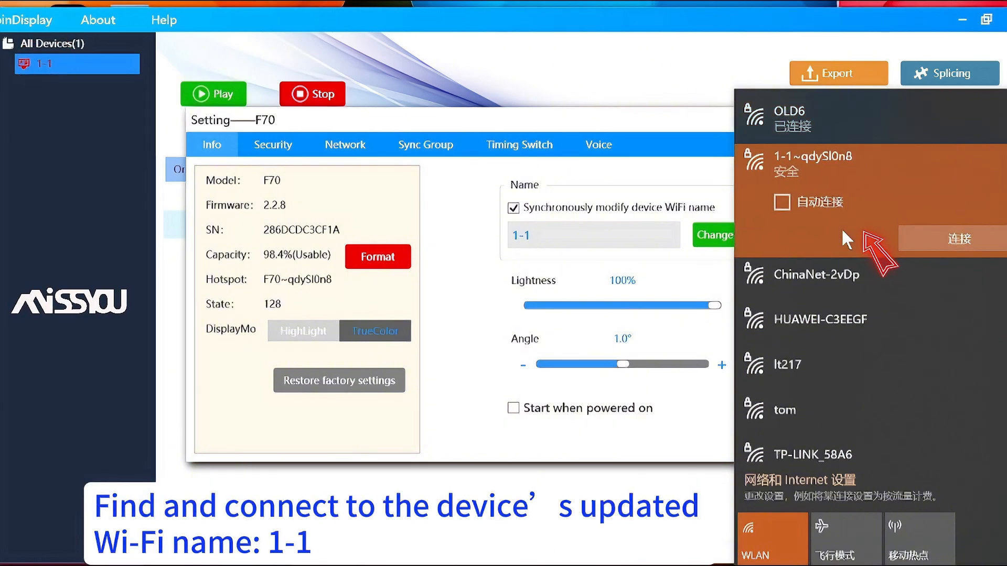
{"action": "left_click", "coordinate": [784, 206]}
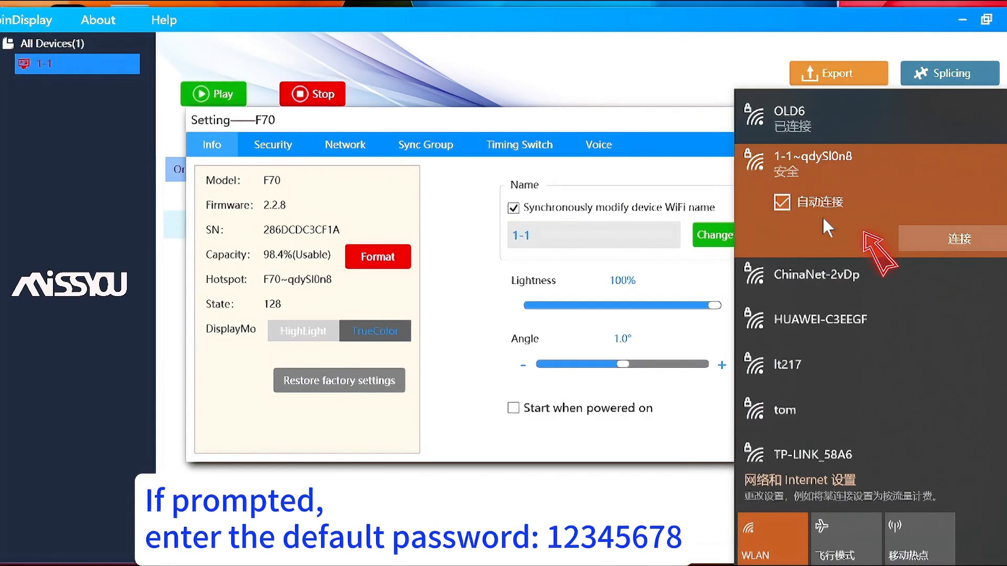
{"action": "left_click", "coordinate": [958, 242]}
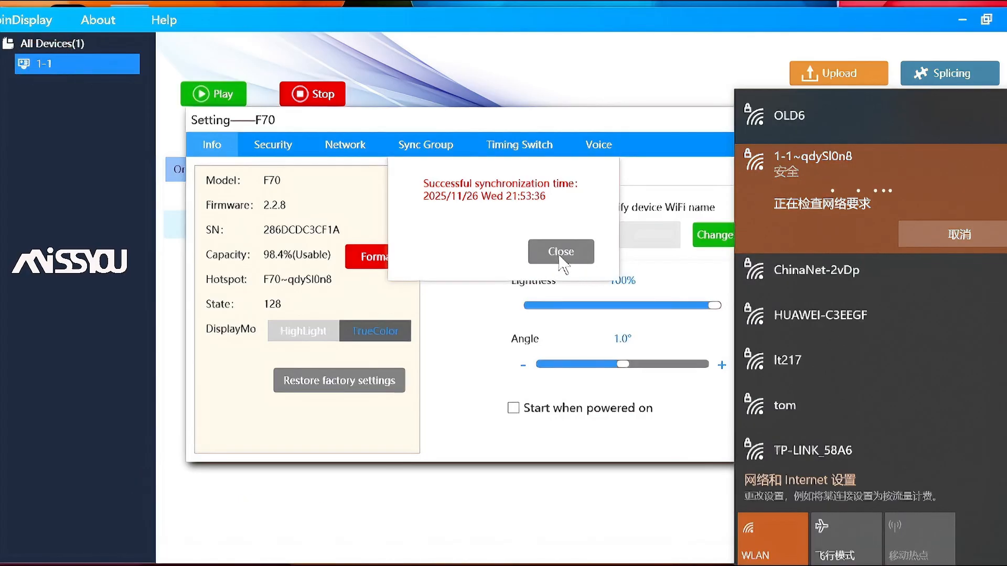
{"action": "left_click", "coordinate": [560, 253]}
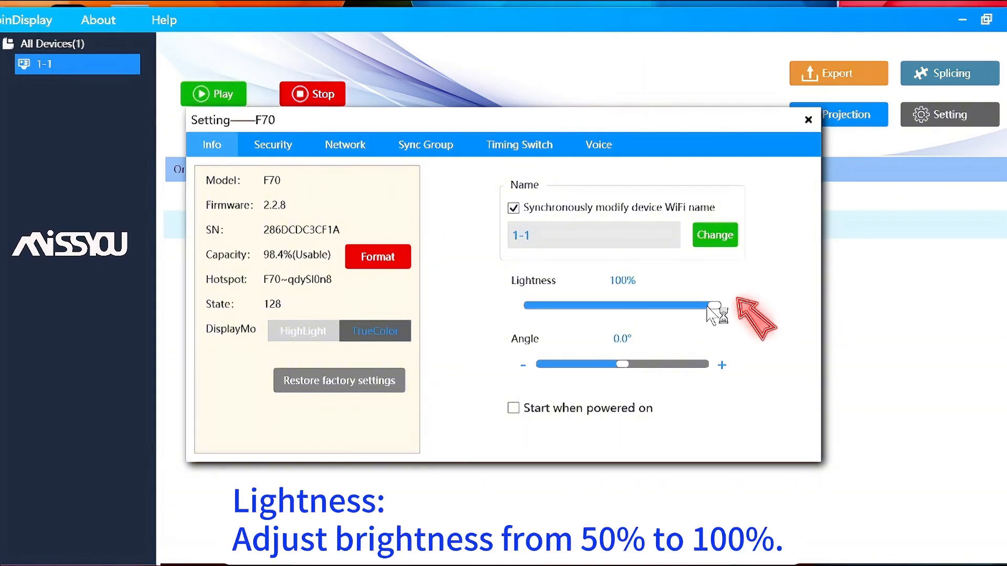
Lower the fan brightness to about 70% and rotate the display angle to around -57°
{"action": "mouse_move", "coordinate": [714, 305]}
{"action": "left_mouse_down"}
{"action": "mouse_move", "coordinate": [604, 306]}
{"action": "mouse_move", "coordinate": [562, 322]}
{"action": "mouse_move", "coordinate": [717, 322]}
{"action": "mouse_move", "coordinate": [636, 325]}
{"action": "mouse_move", "coordinate": [706, 321]}
{"action": "left_mouse_up"}
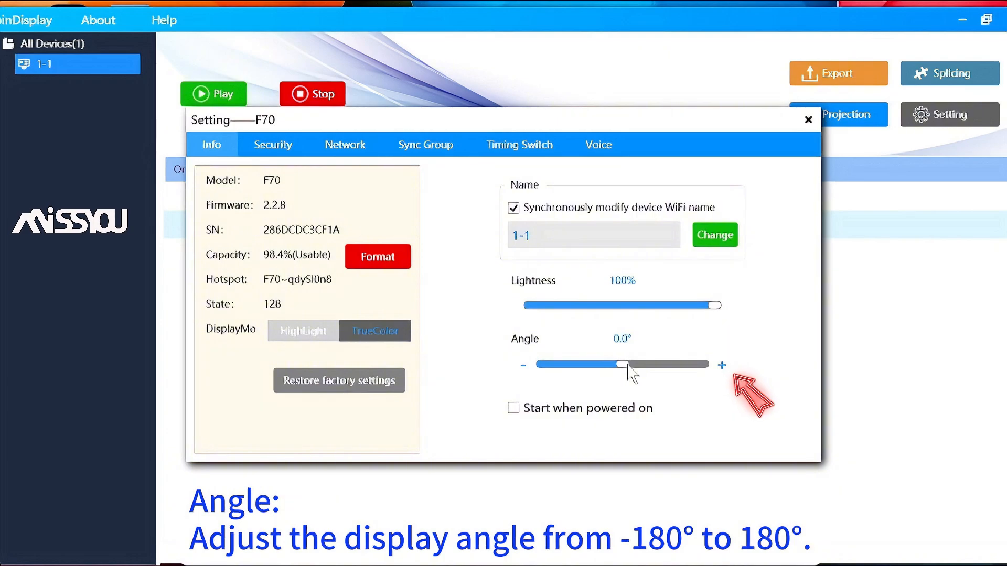
{"action": "mouse_move", "coordinate": [627, 365]}
{"action": "left_mouse_down"}
{"action": "mouse_move", "coordinate": [684, 367]}
{"action": "mouse_move", "coordinate": [601, 367]}
{"action": "mouse_move", "coordinate": [628, 371]}
{"action": "left_mouse_up"}
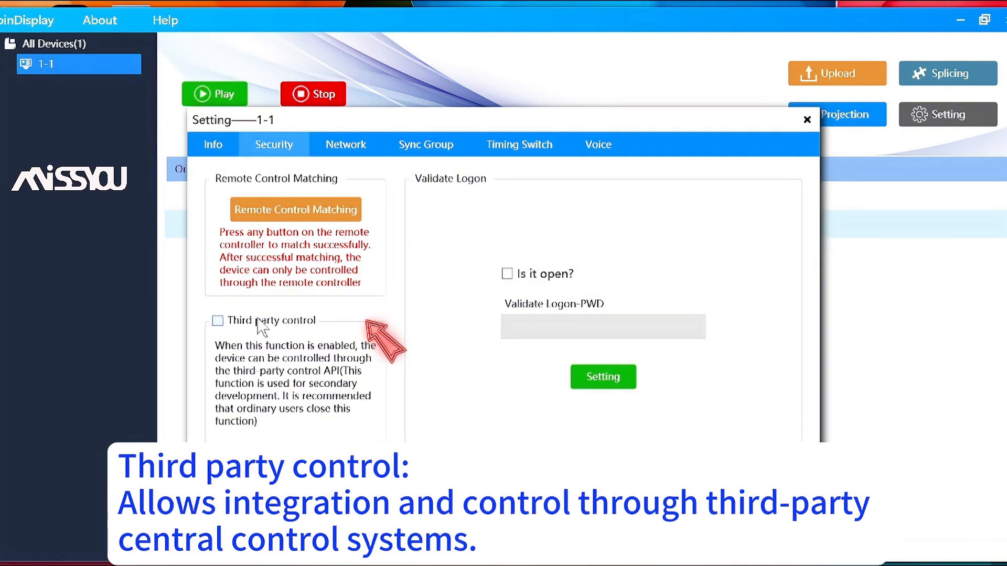
Switch third-party control on, dismiss the success message, then turn it back off
{"action": "left_click", "coordinate": [218, 322]}
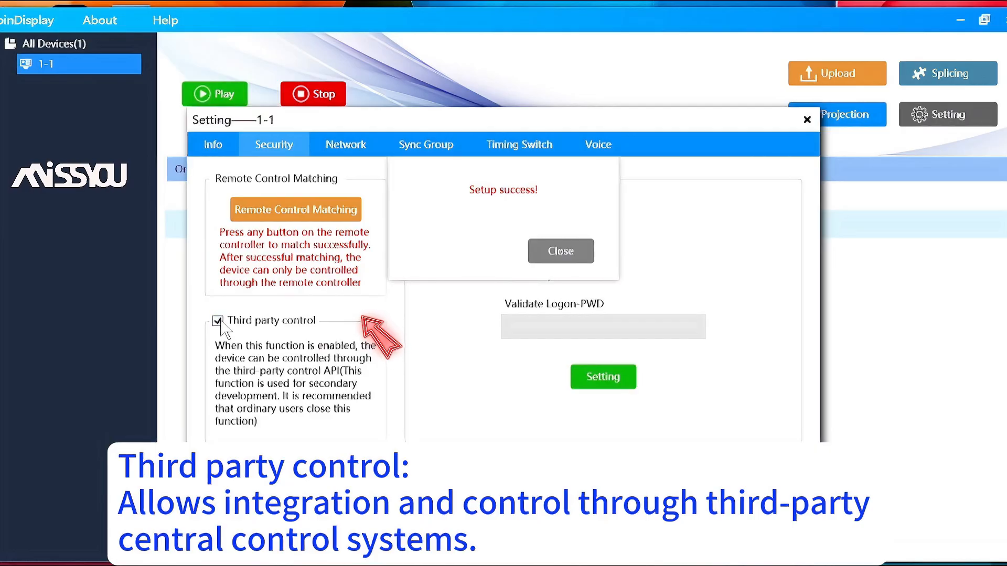
{"action": "left_click", "coordinate": [561, 251]}
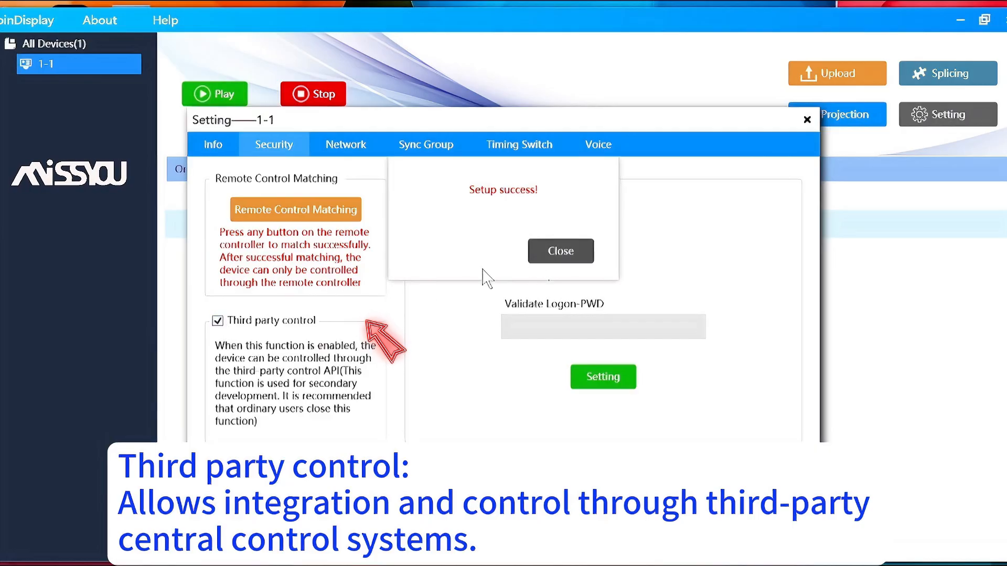
{"action": "left_click", "coordinate": [220, 324]}
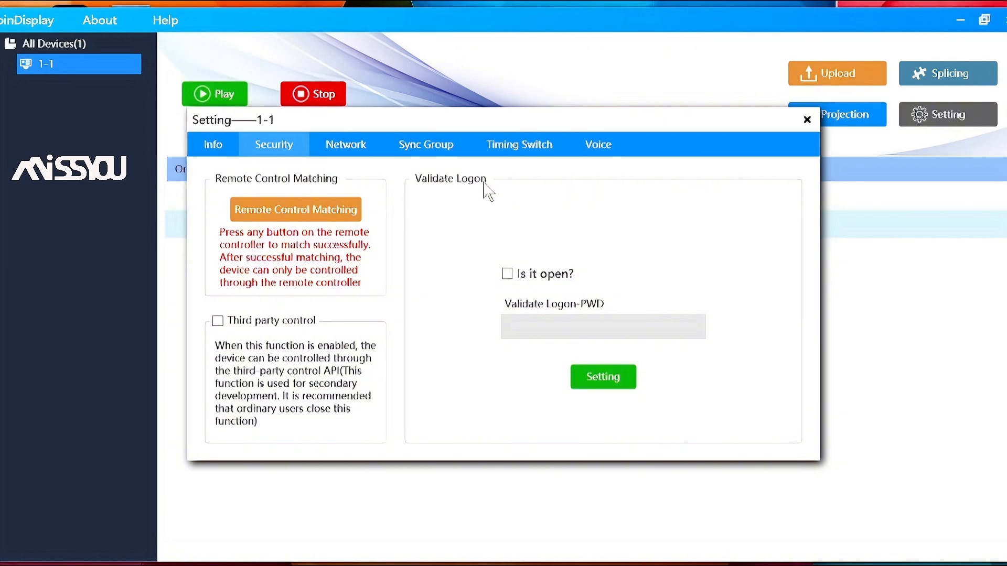
Enable logon validation with a password, save it, and go to the Network page
{"action": "left_click", "coordinate": [507, 274]}
{"action": "left_click", "coordinate": [530, 333]}
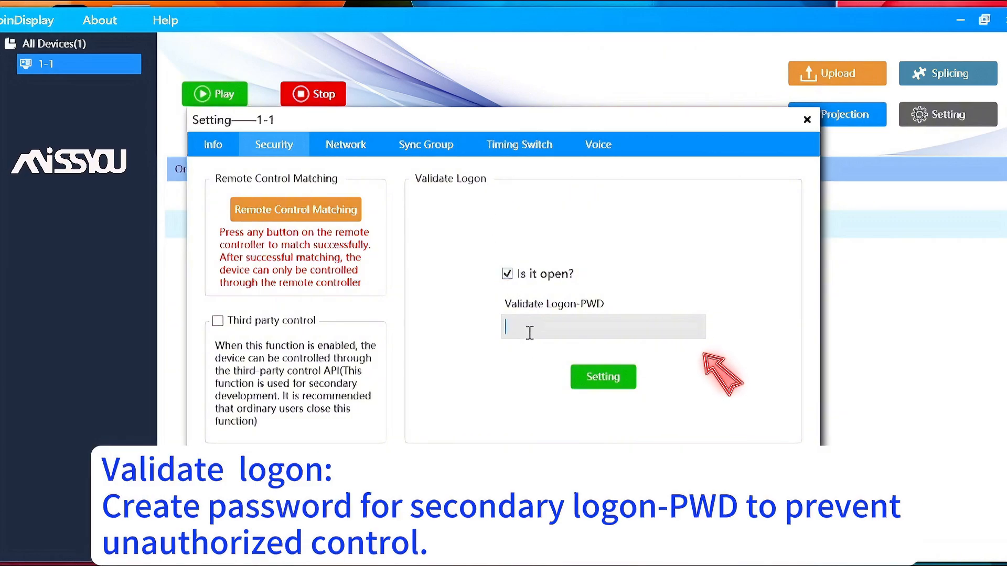
{"action": "type", "text": "1234"}
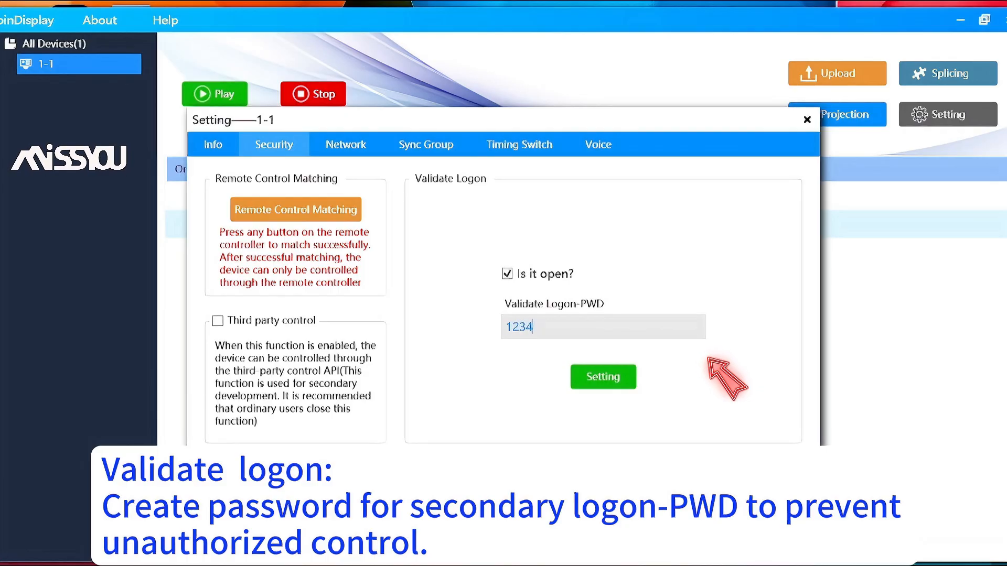
{"action": "type", "text": "56"}
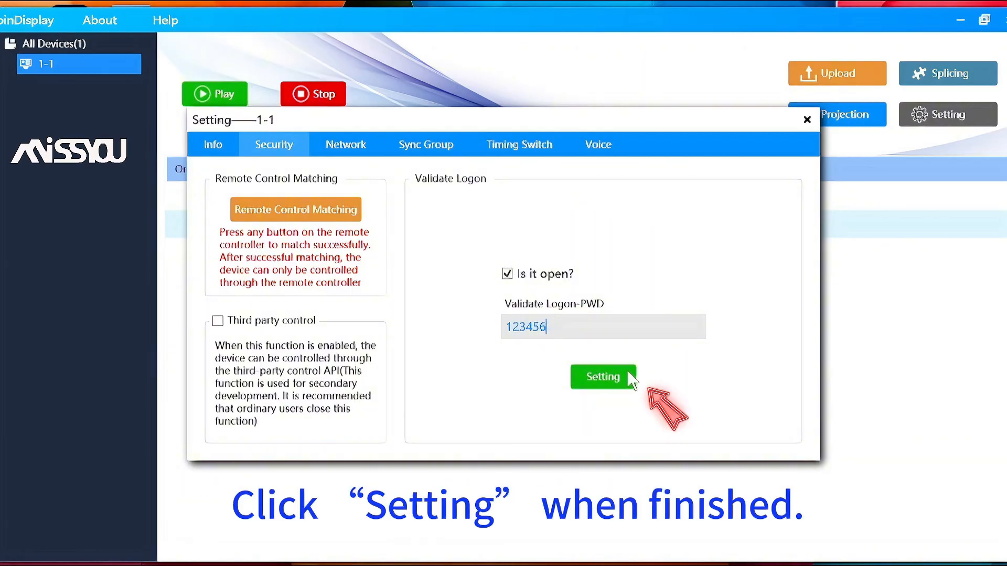
{"action": "left_click", "coordinate": [612, 377]}
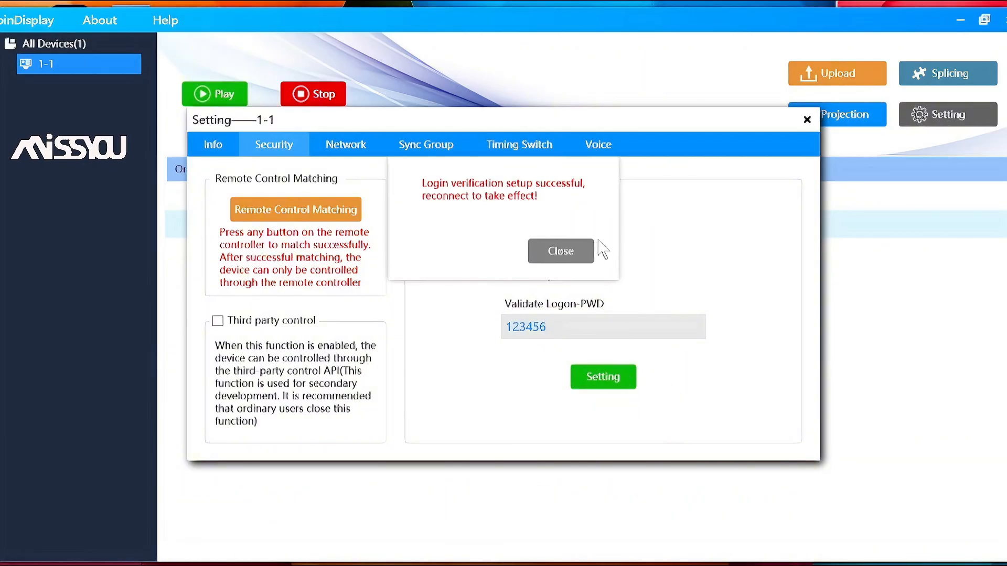
{"action": "left_click", "coordinate": [560, 251]}
{"action": "left_click", "coordinate": [346, 144]}
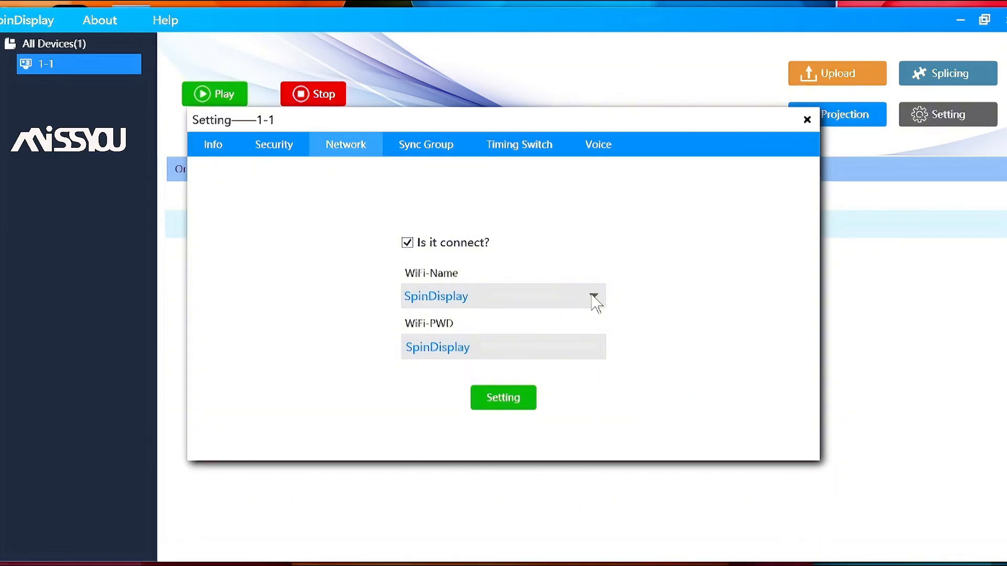
Check the Sync Group options, leaving the fan Ungrouped, then view the Timing Switch page
{"action": "left_click", "coordinate": [438, 144]}
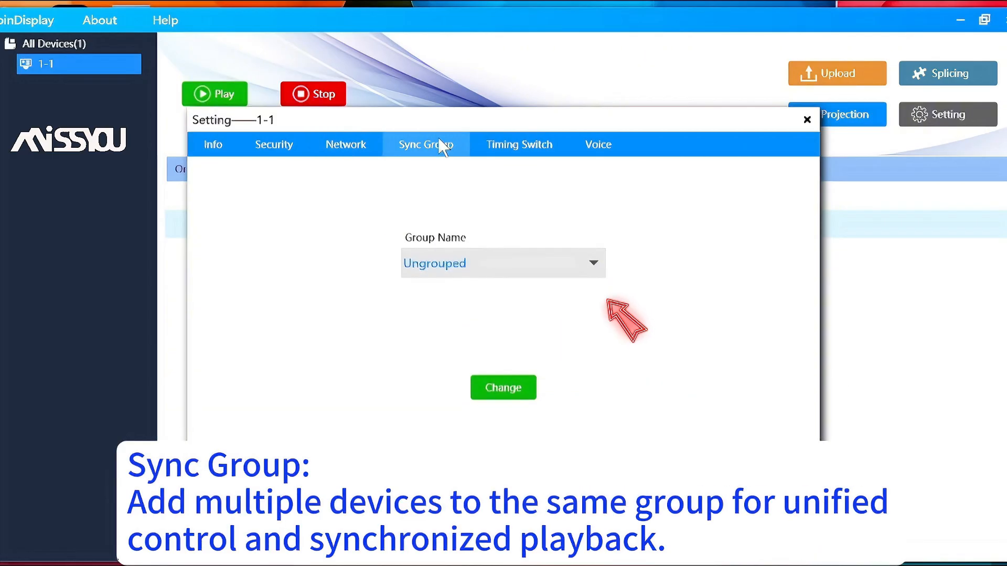
{"action": "left_click", "coordinate": [545, 264]}
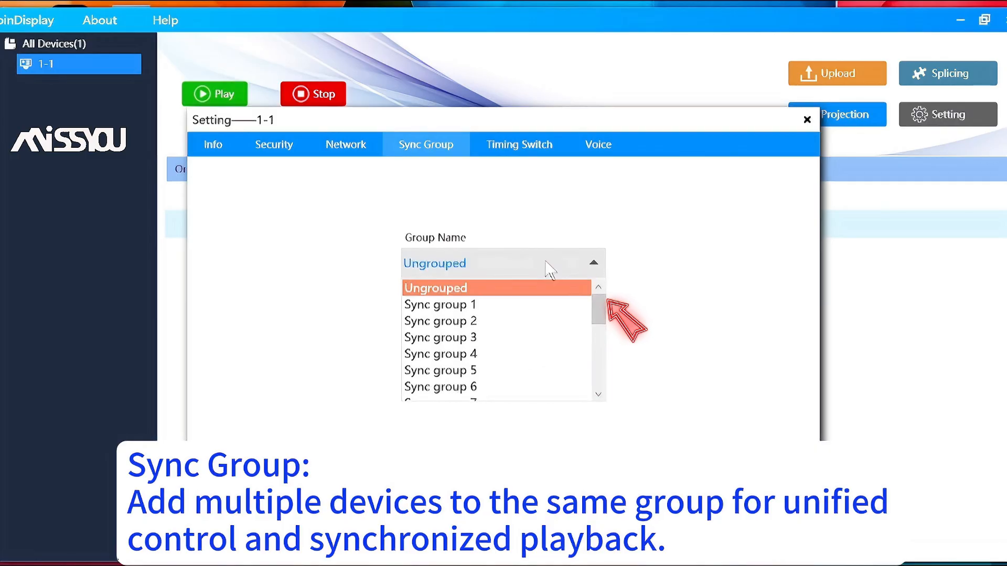
{"action": "left_click", "coordinate": [527, 149]}
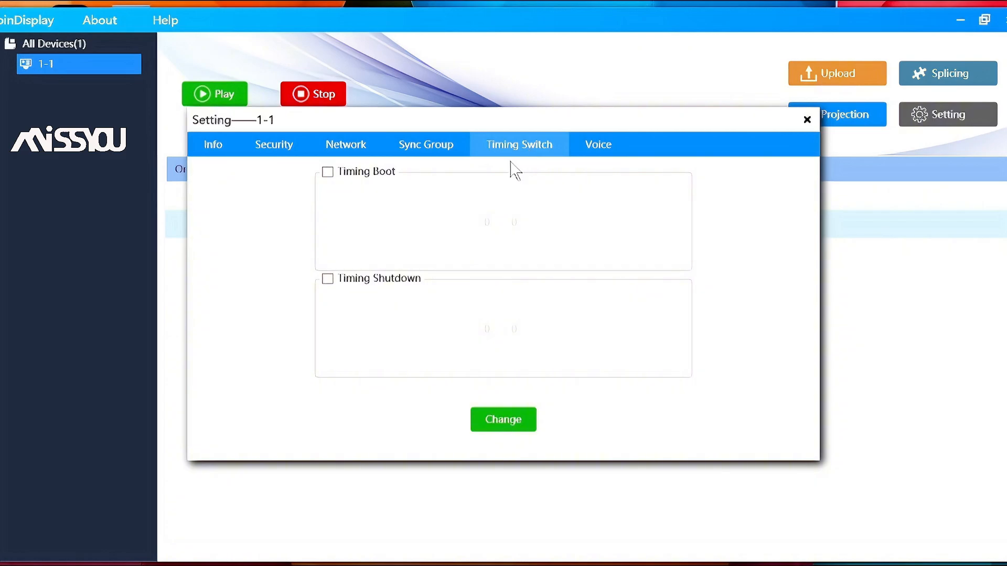